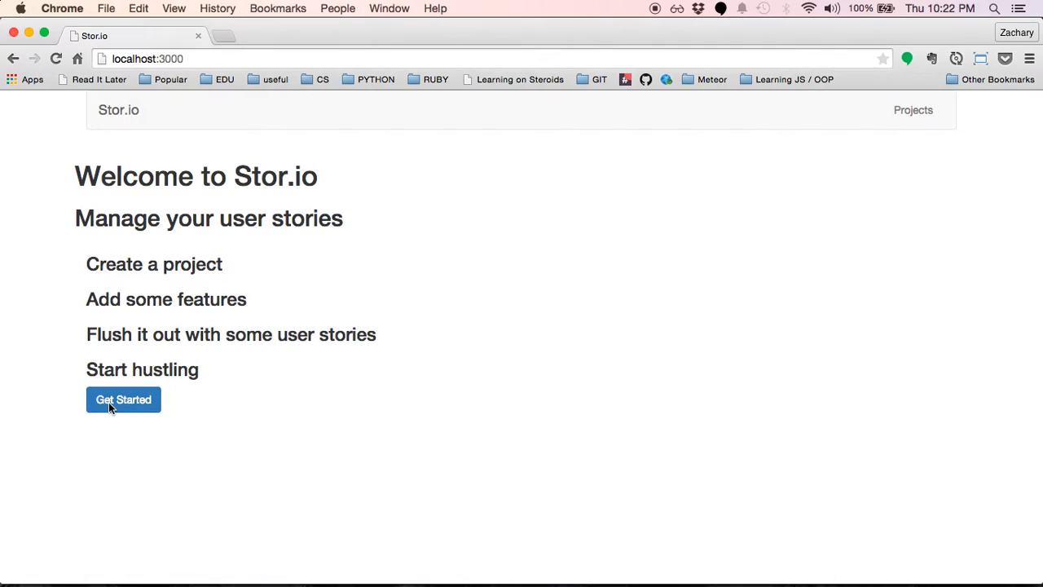
Create a project titled "My first project" with the description "My first project's description."
left_click(135, 409)
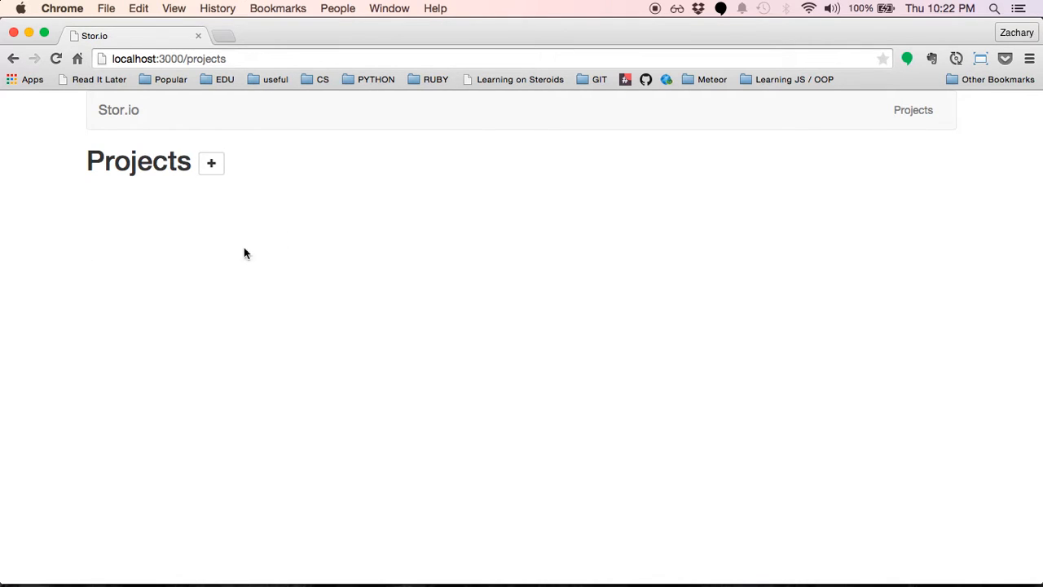
left_click(210, 169)
left_click(210, 167)
left_click(276, 182)
type("My first project")
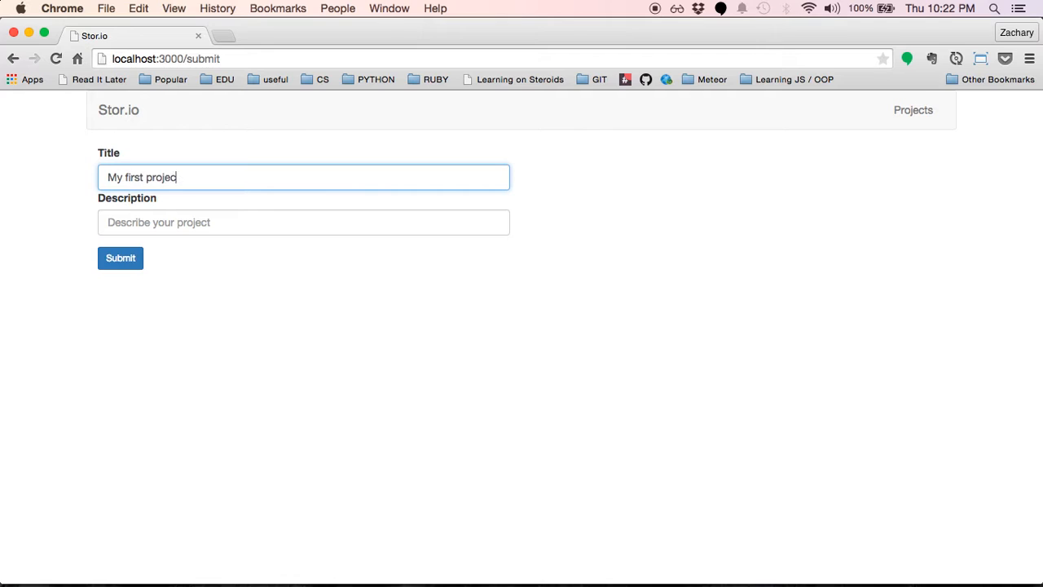
key("Tab")
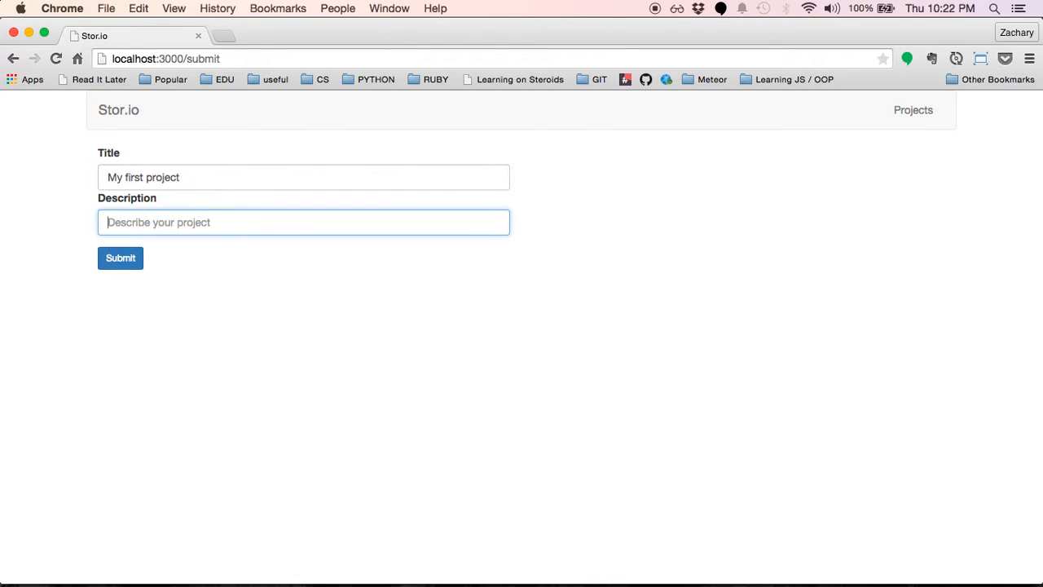
type("My first project")
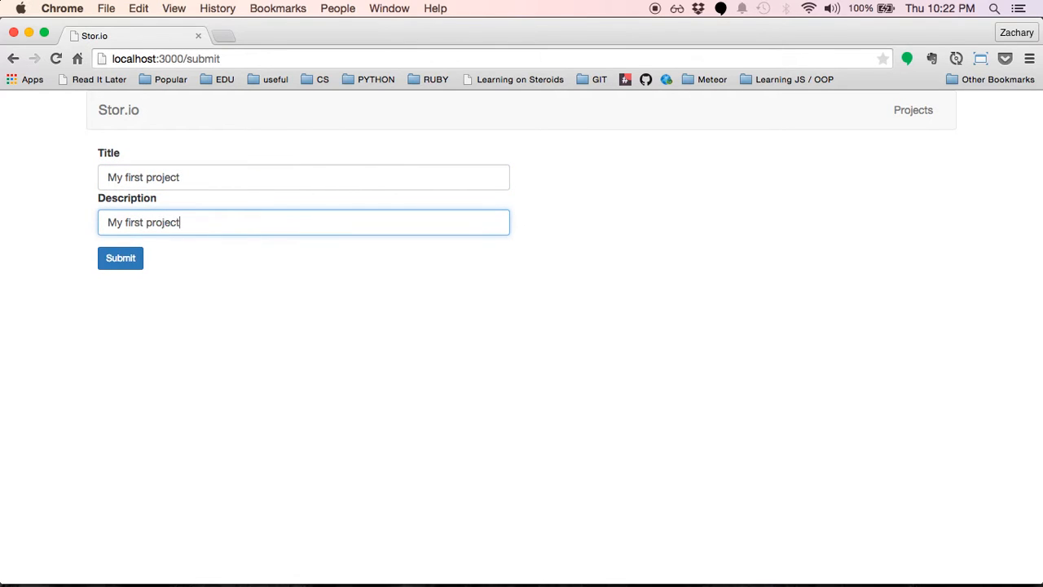
type("'s description.")
key("Return")
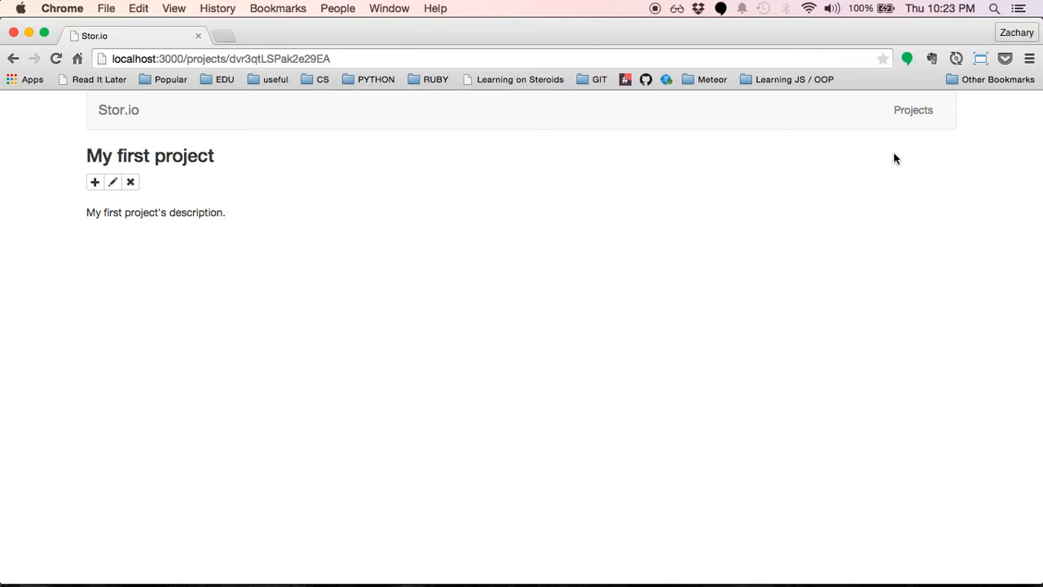
View the new project in the projects list, look at its edit form, and return to the project's page
left_click(906, 111)
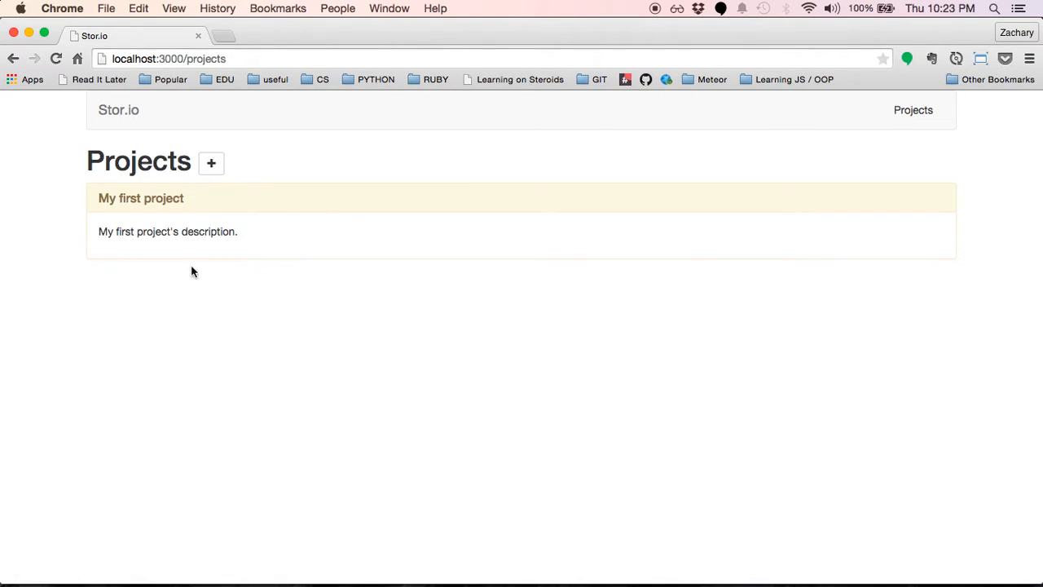
left_click(160, 203)
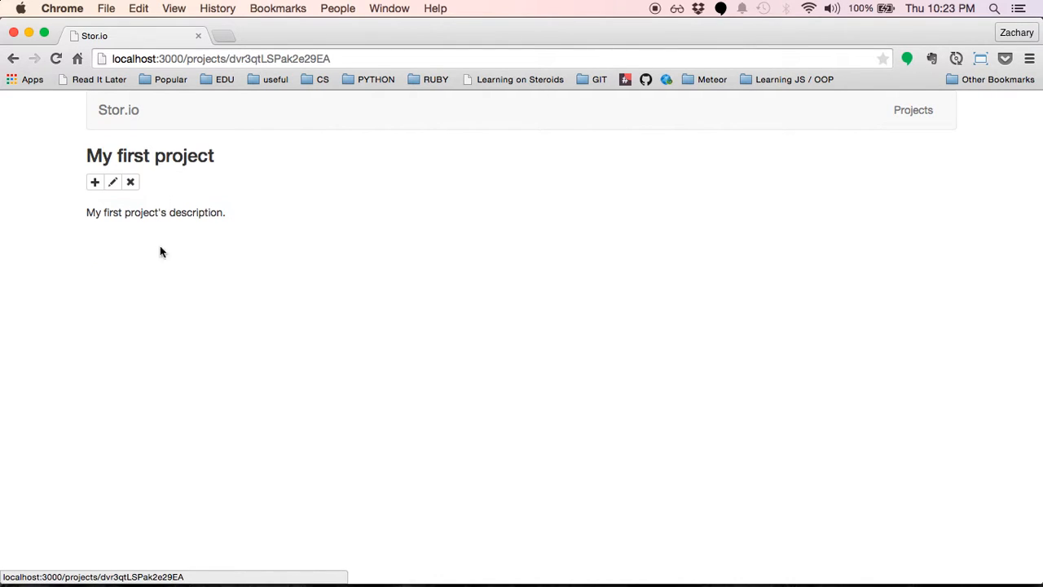
left_click(112, 182)
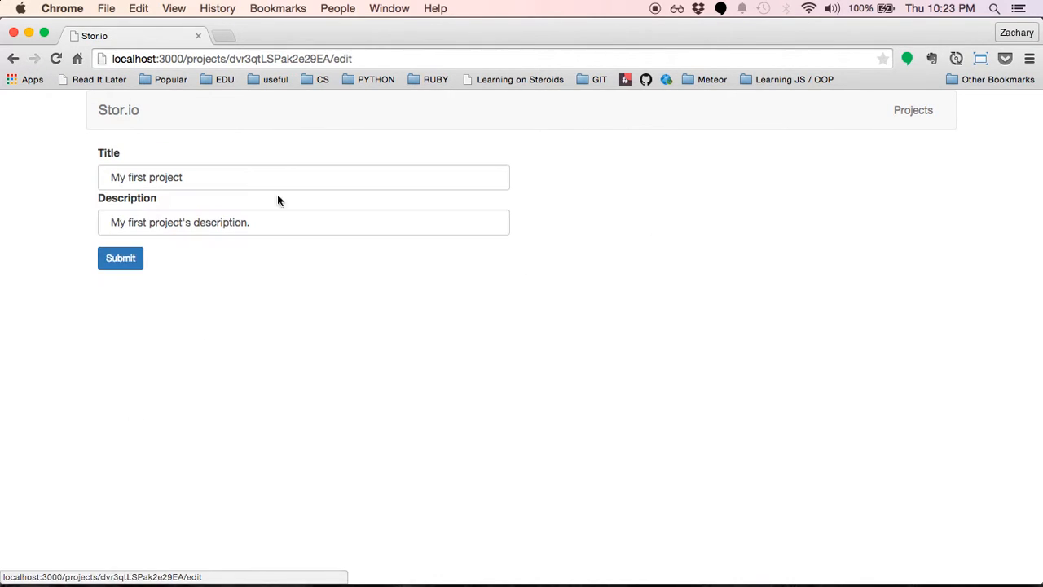
left_click(920, 114)
left_click(118, 203)
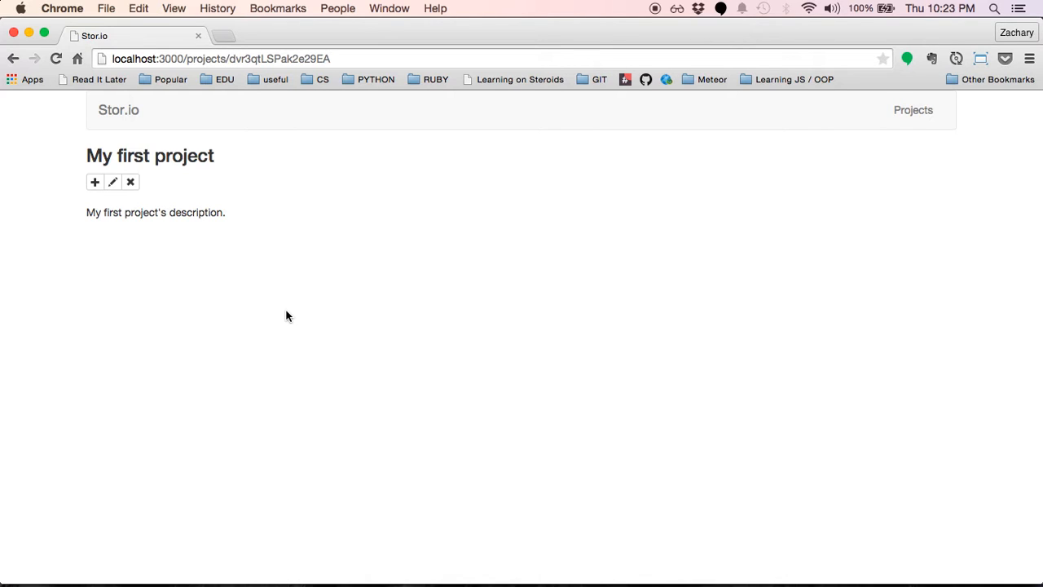
Add a feature titled "My first feature" with the description "My first feature's description" to the project
left_click(94, 183)
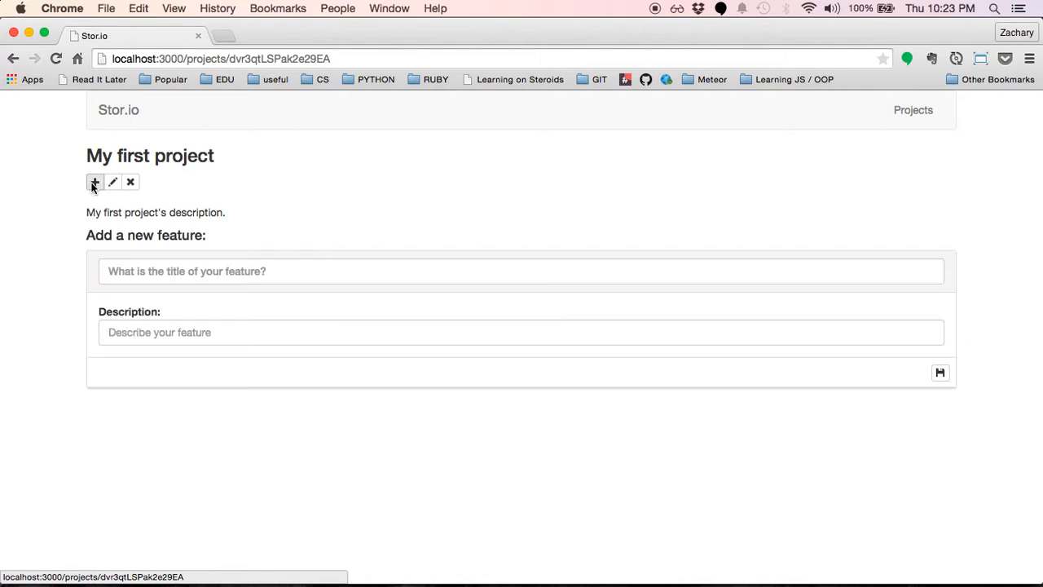
left_click(345, 270)
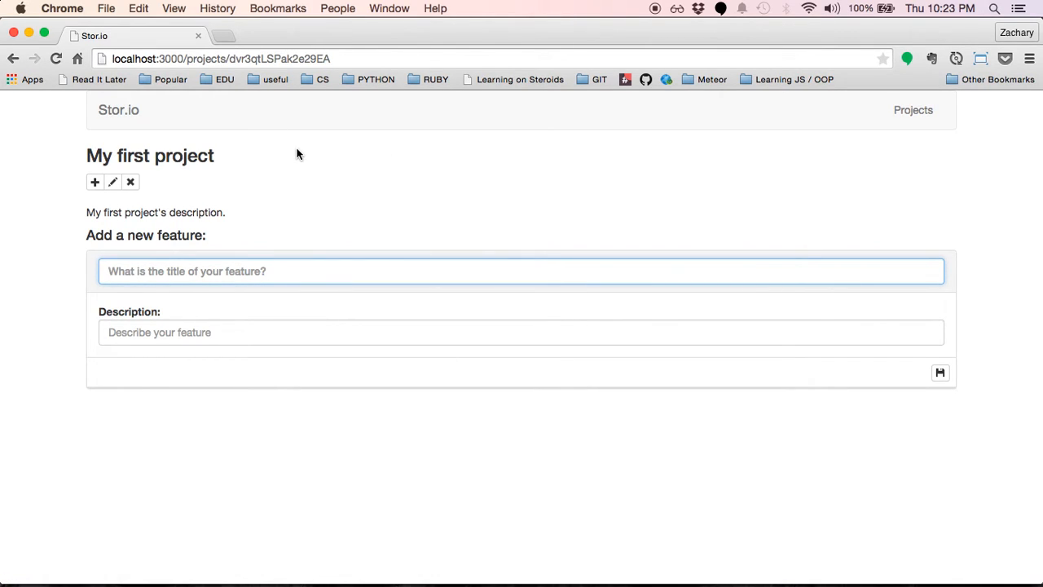
type("My first feature")
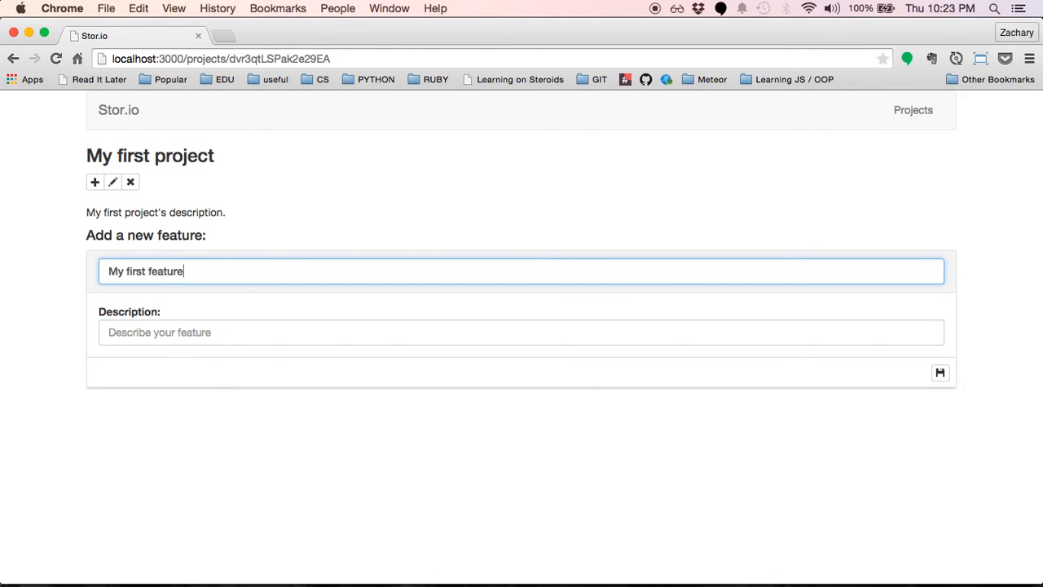
key("Tab")
type("My first")
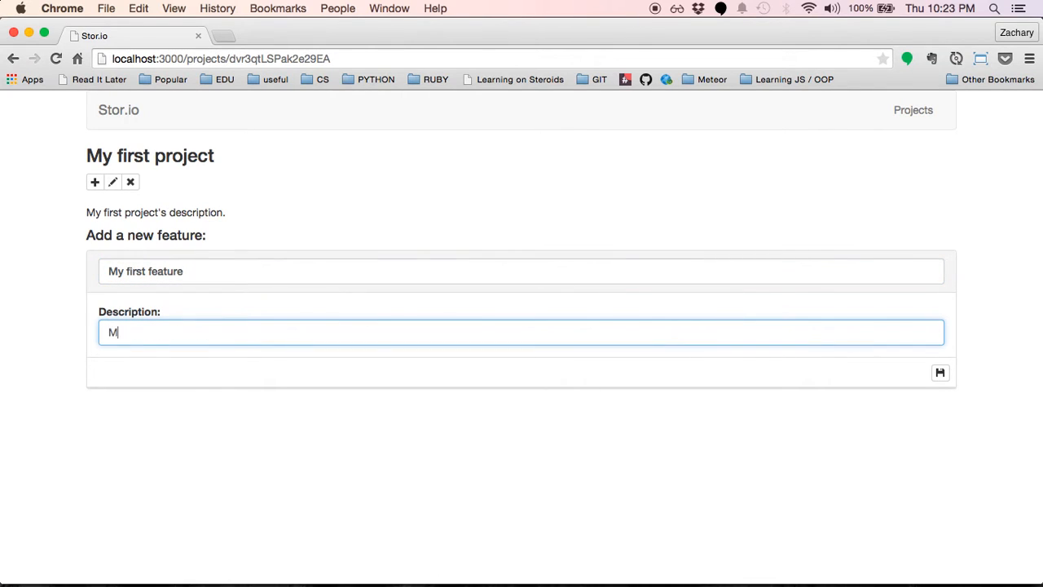
type(" feature's description")
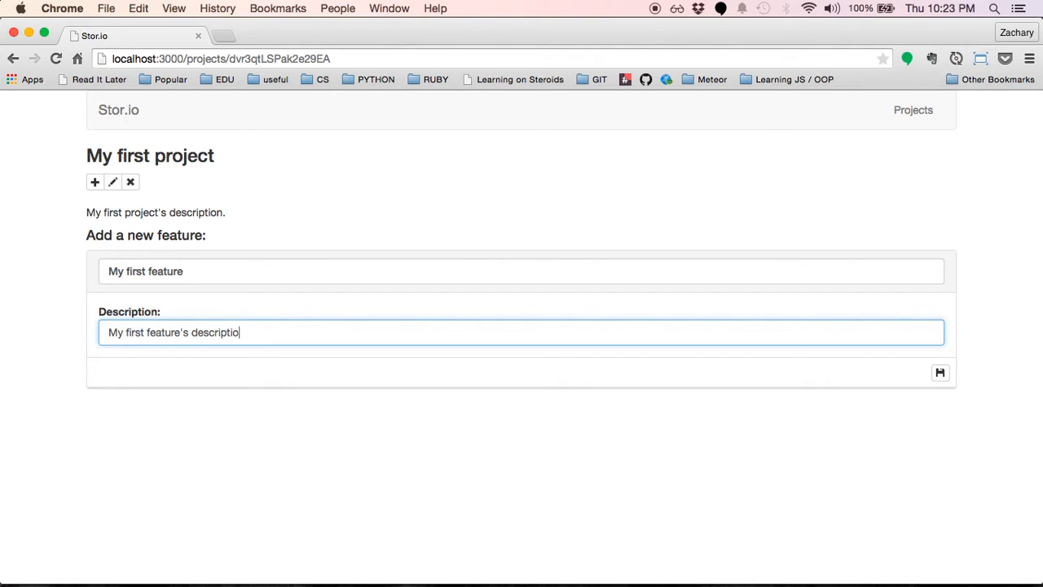
key("Return")
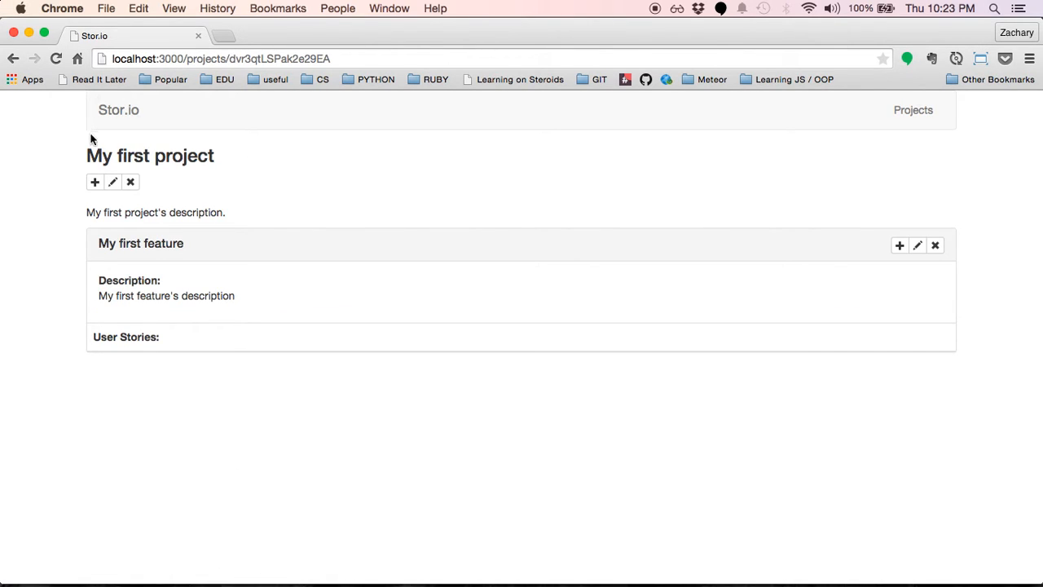
Add another feature titled "My second feature" with the description "My second feature's description"
left_click(94, 182)
left_click(303, 272)
type("m")
key("BackSpace")
type("My ")
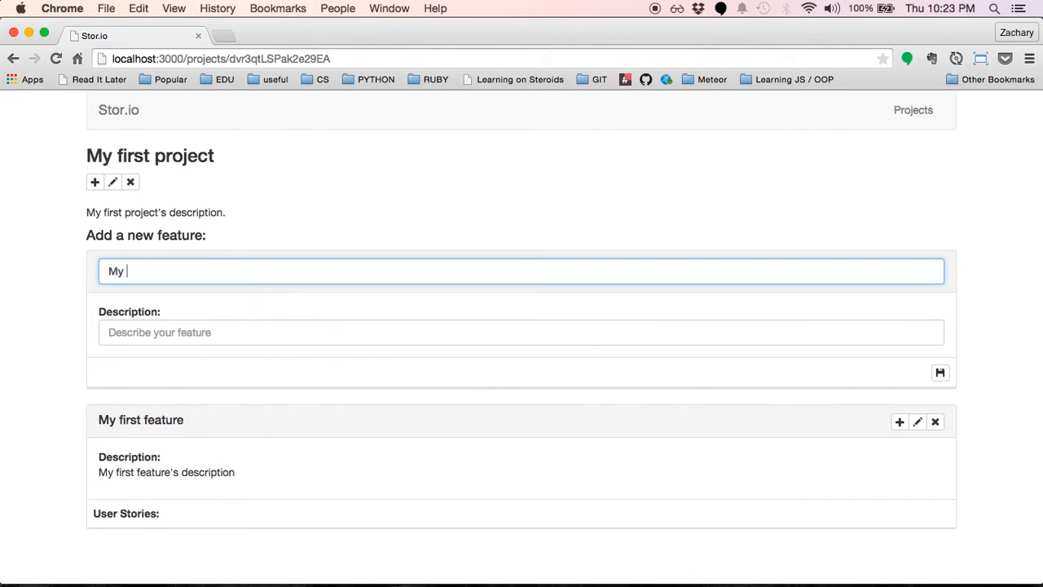
type("second feature")
key("Tab")
type("My ")
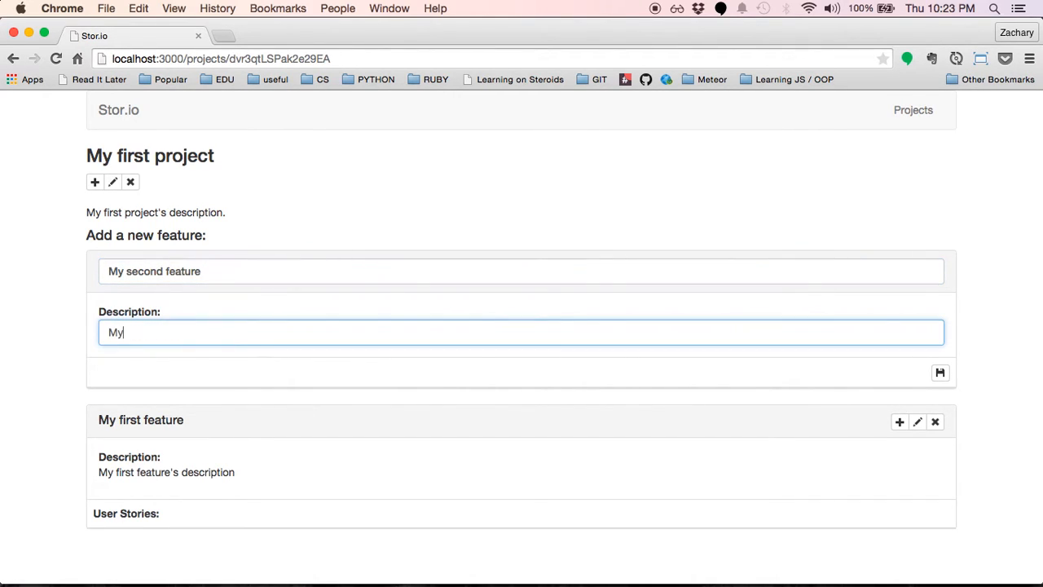
type("second feature's description")
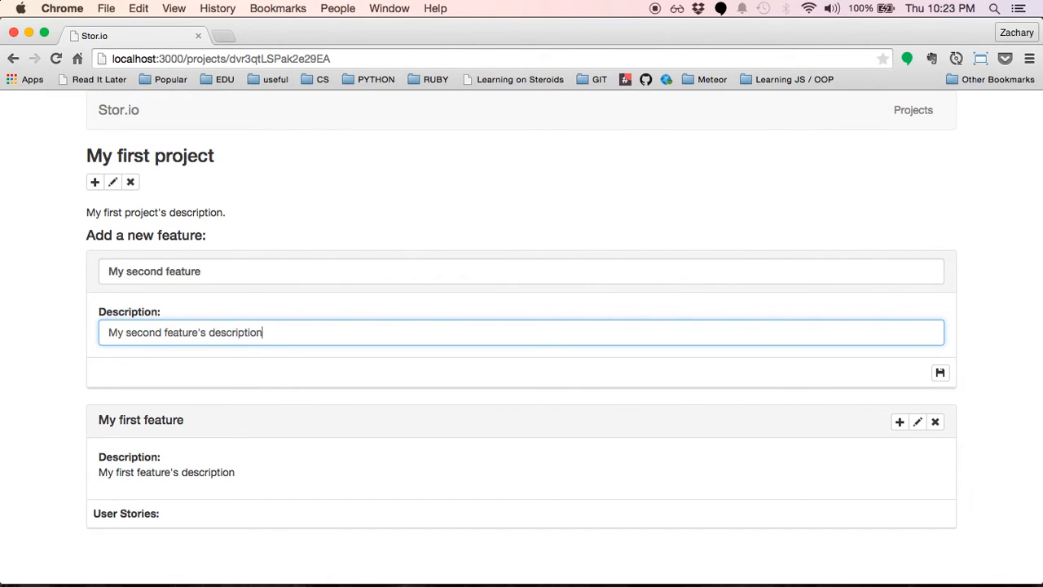
key("Tab")
key("Return")
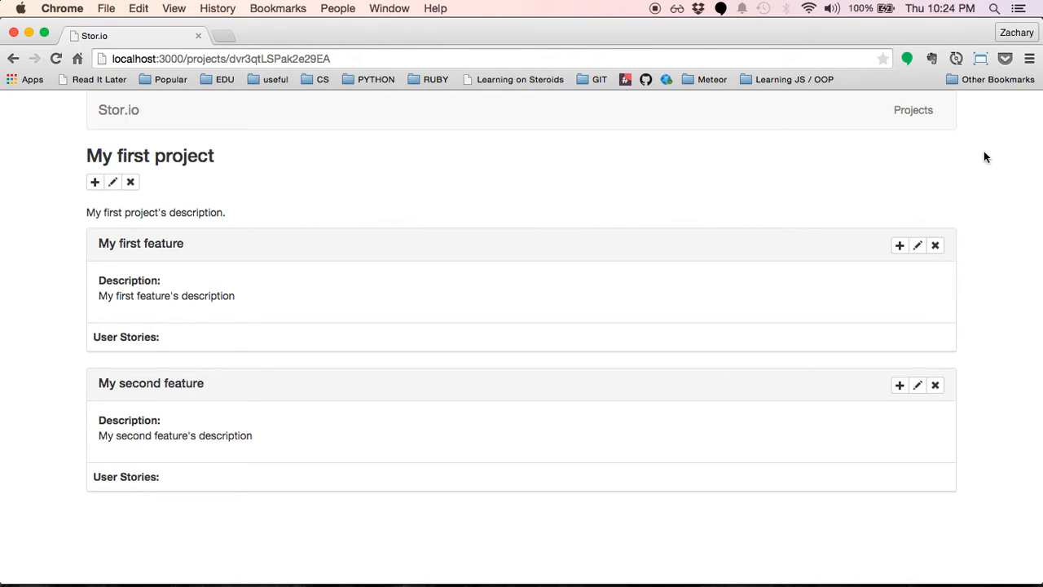
Add a user story to the first feature: role "a role", action "want to perform some action", benefit "I get some benefit"
left_click(899, 245)
left_click(186, 373)
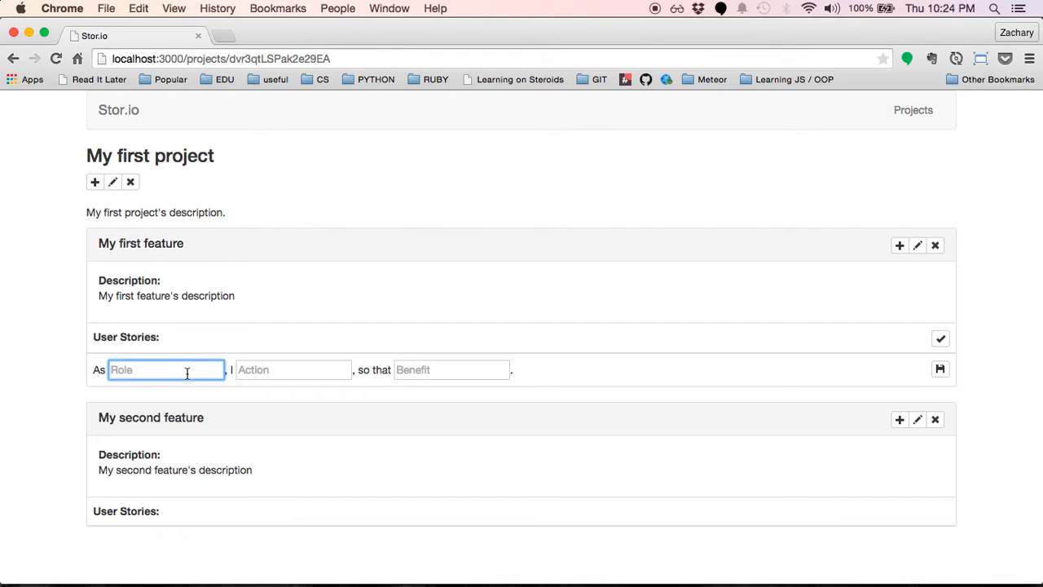
type("a role")
key("Tab")
type("want to perform some action")
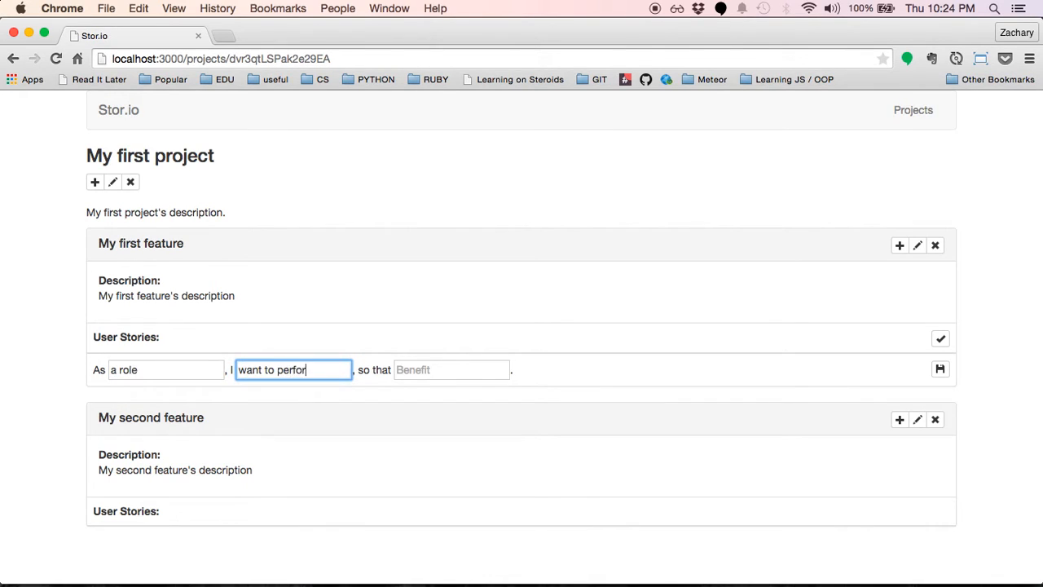
key("Tab")
type("I get some benefit")
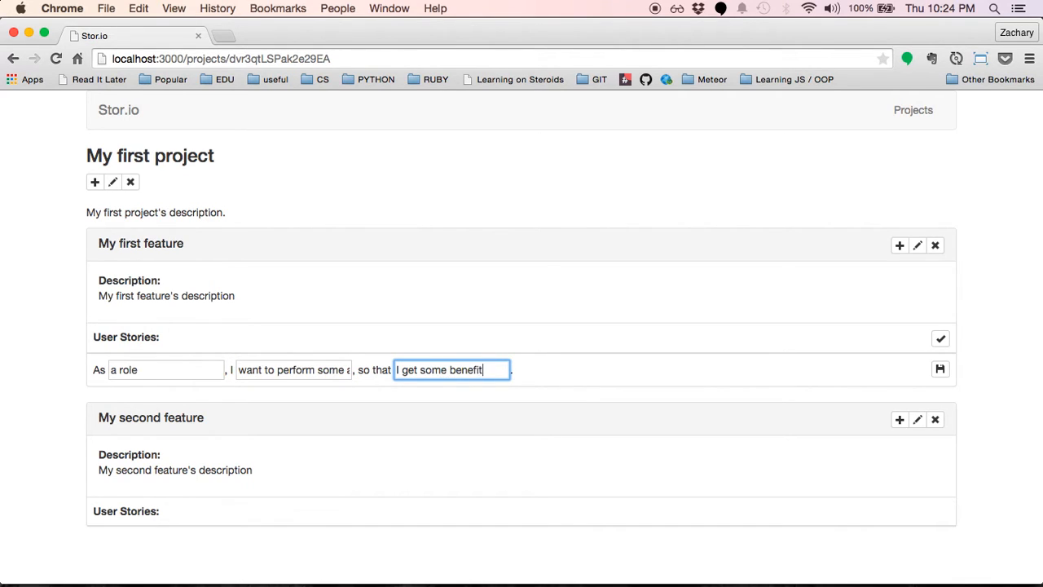
key("Tab")
key("Return")
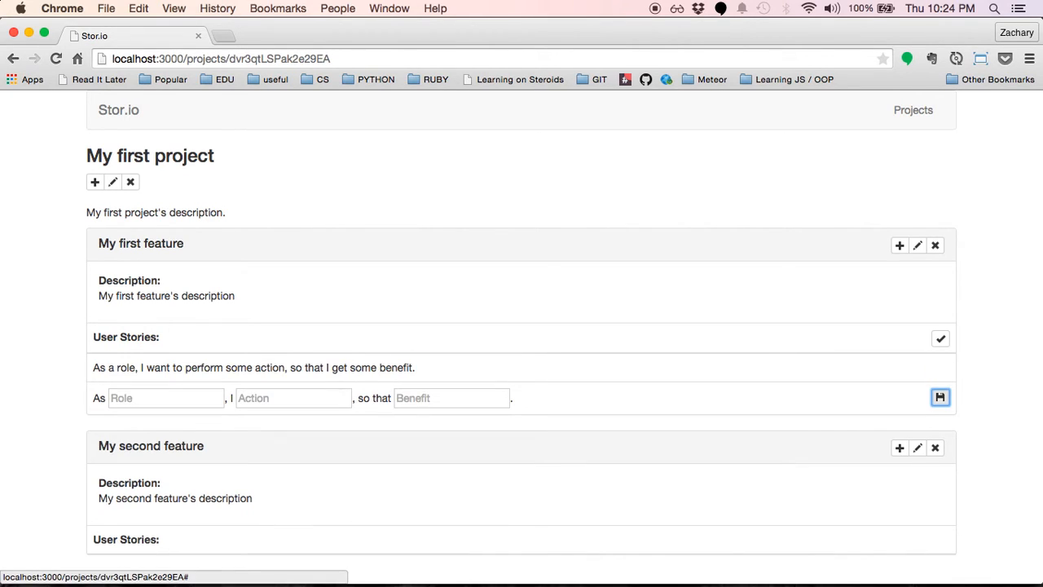
Add a user story with "another role", "want to perform another action" and "I get more benefit", and finish adding stories
left_click(161, 393)
type("another role")
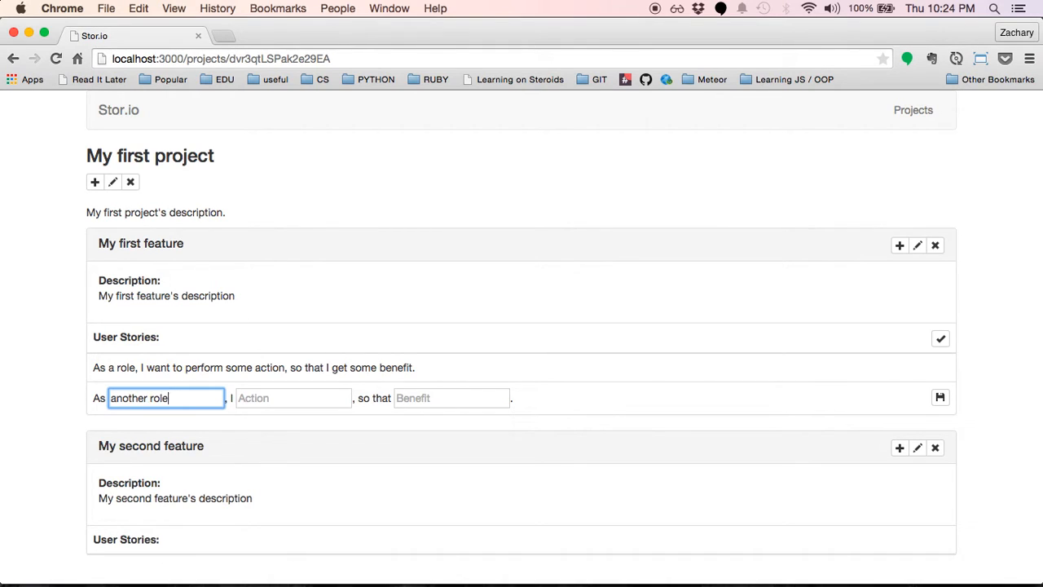
key("Tab")
type("want to per")
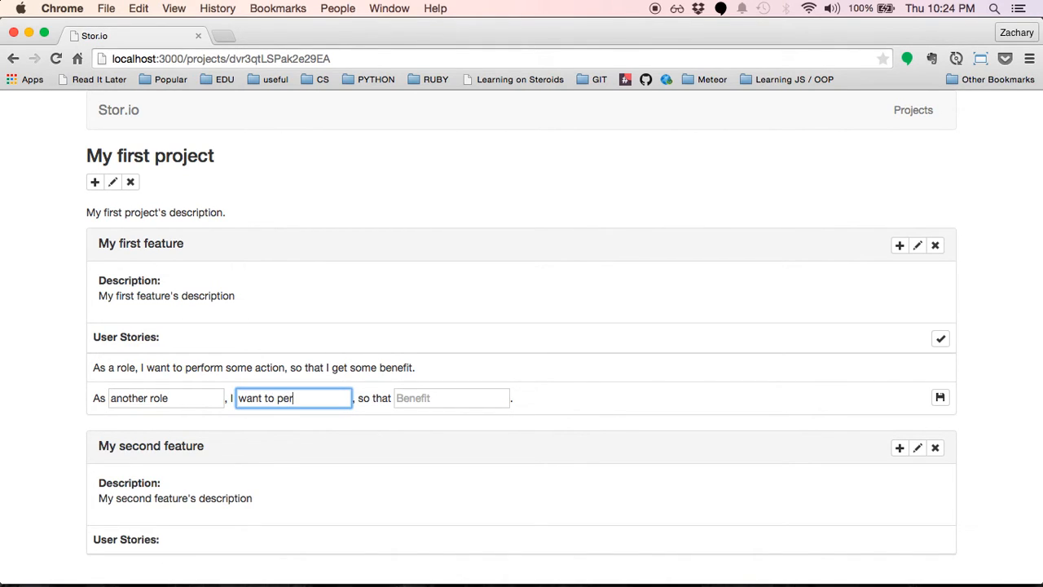
type("form another action")
key("Tab")
type("I get ")
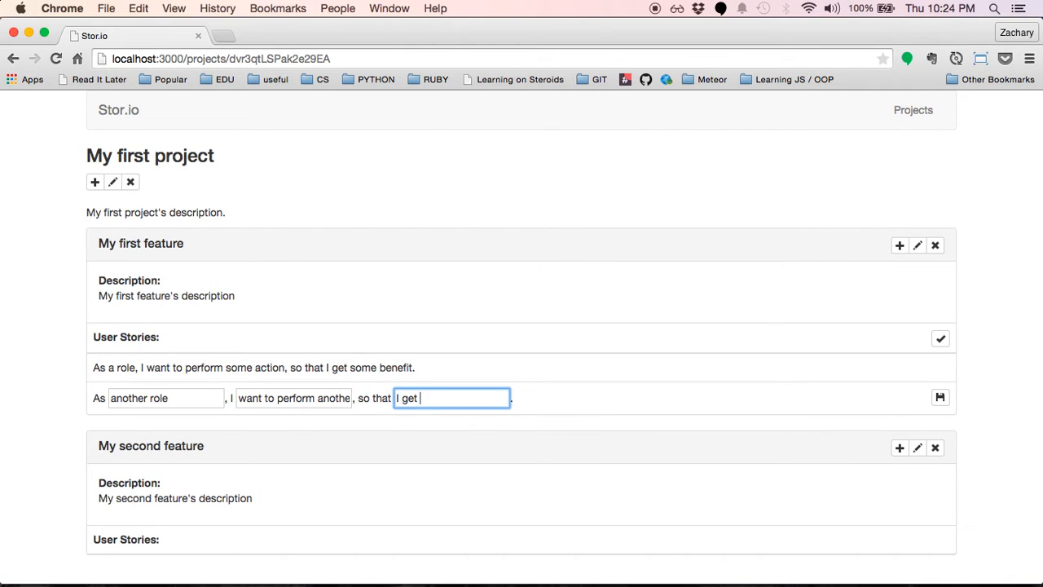
type("more benefit")
left_click(940, 396)
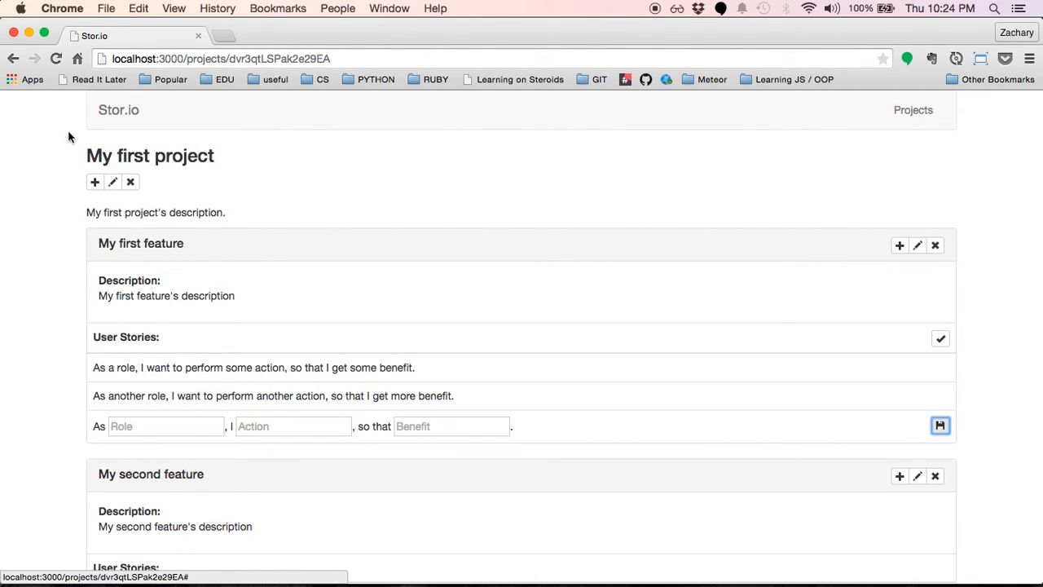
left_click(943, 344)
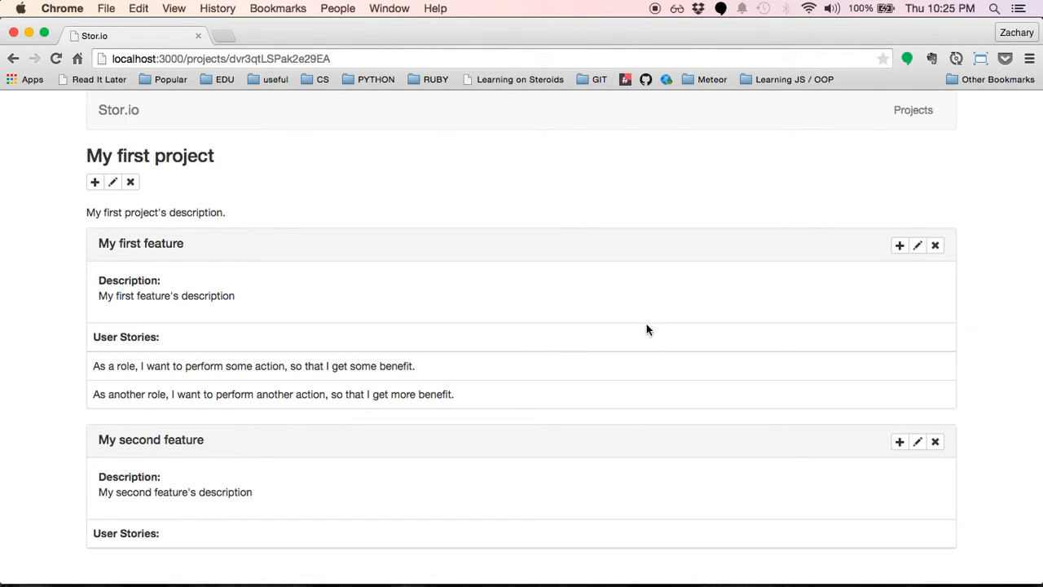
Open the first feature for editing, with the controls of its user stories available
left_click(918, 246)
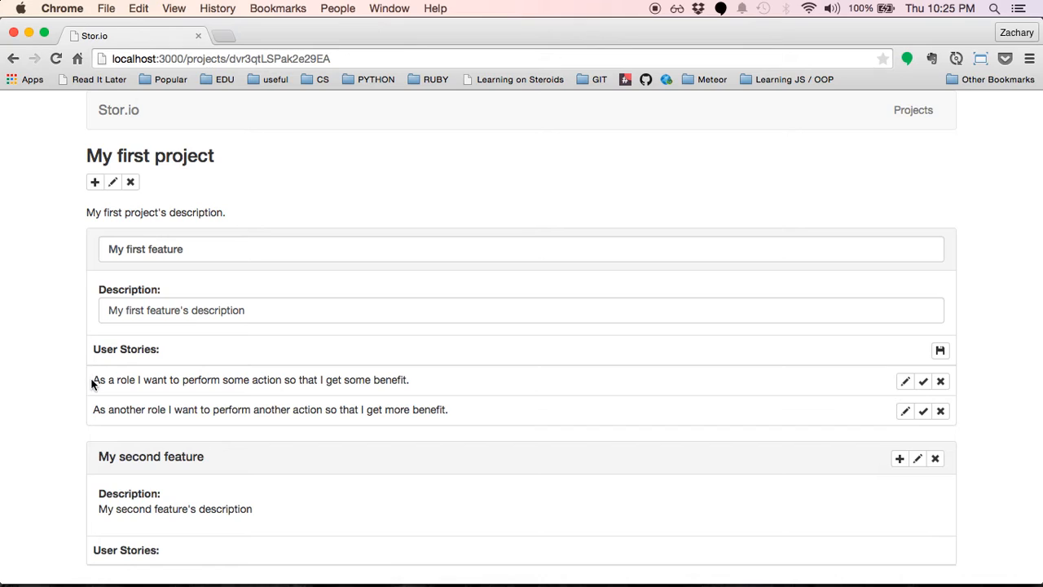
left_click_drag(93, 379, 377, 379)
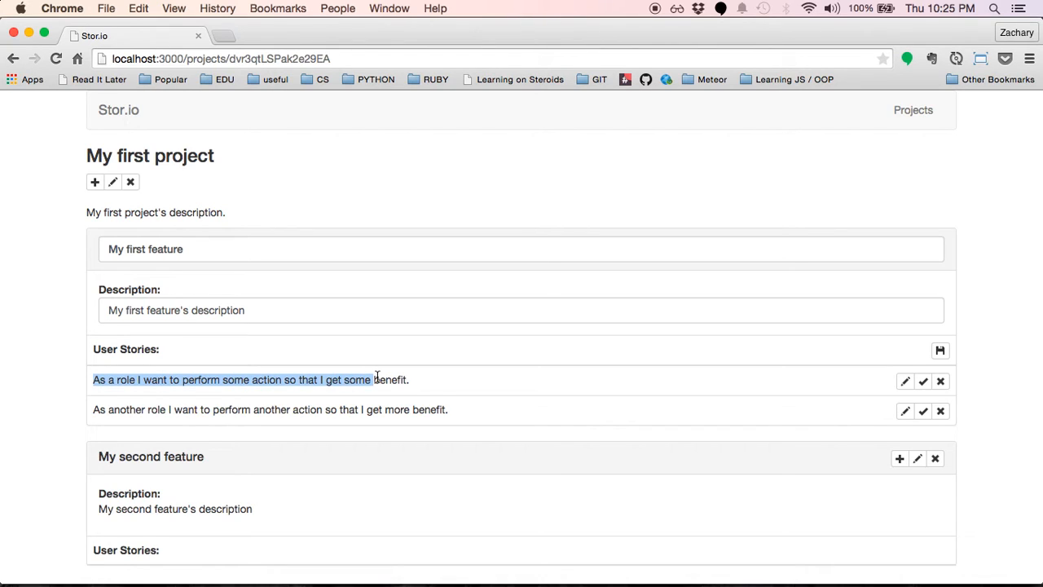
left_click(446, 380)
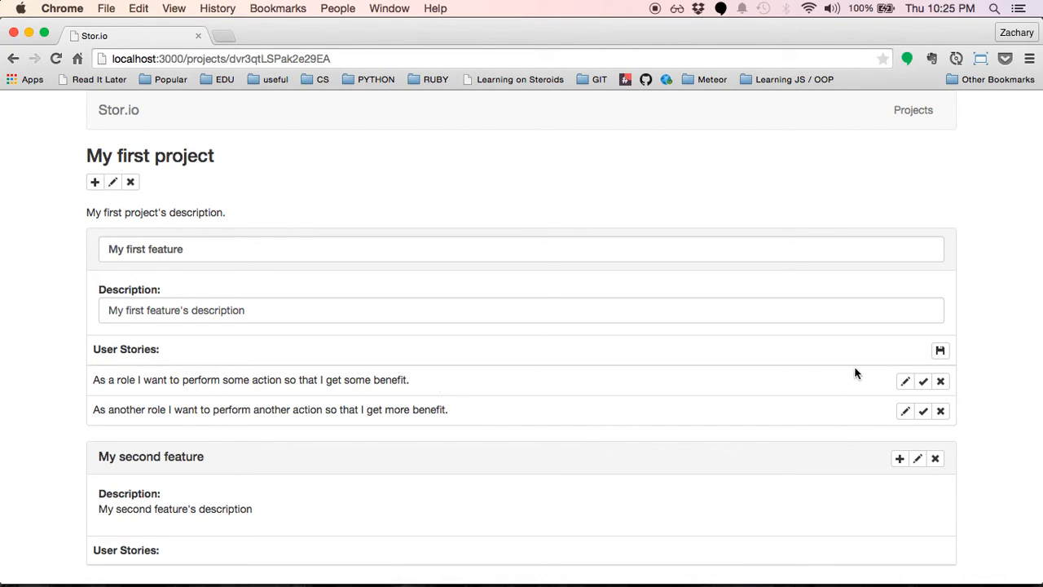
Switch the first user story repeatedly between its editable fields and its plain text
left_click(905, 383)
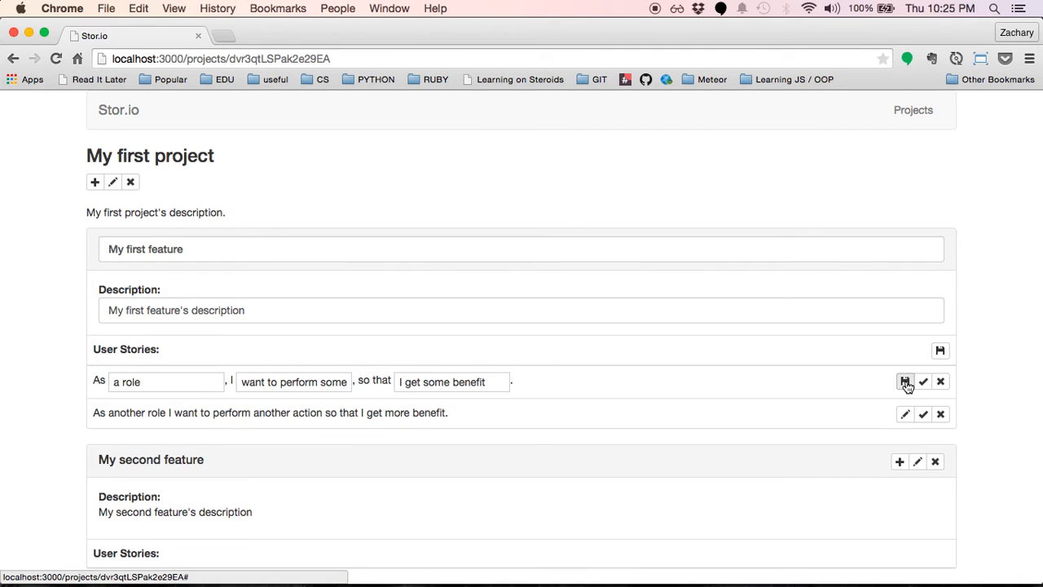
left_click(905, 384)
left_click(905, 384)
left_click(905, 383)
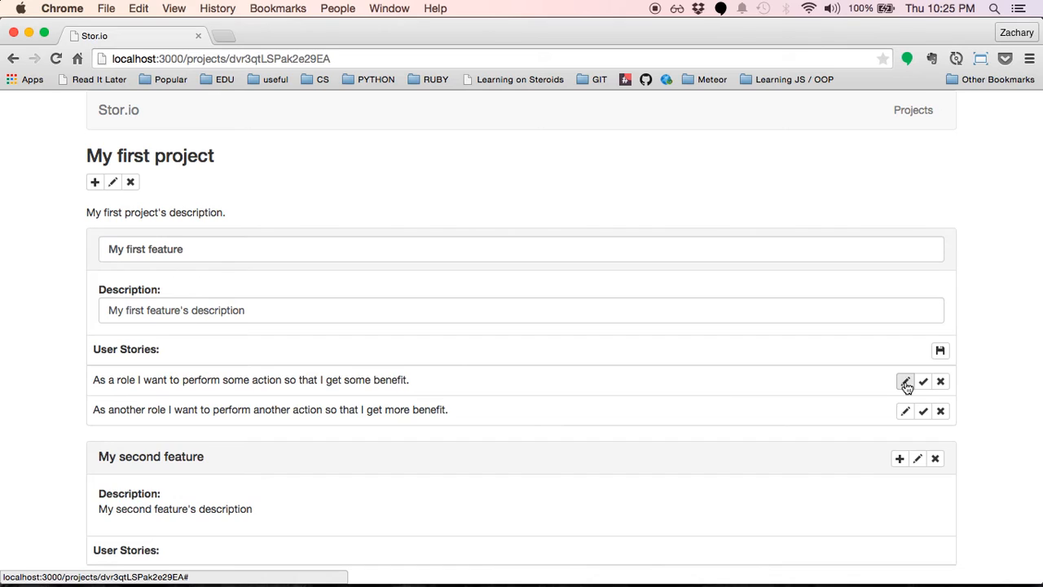
left_click(905, 384)
left_click(905, 384)
left_click(906, 384)
left_click(906, 383)
Set the role in the first user story of the first feature to "an admin" and save the story
left_click(905, 384)
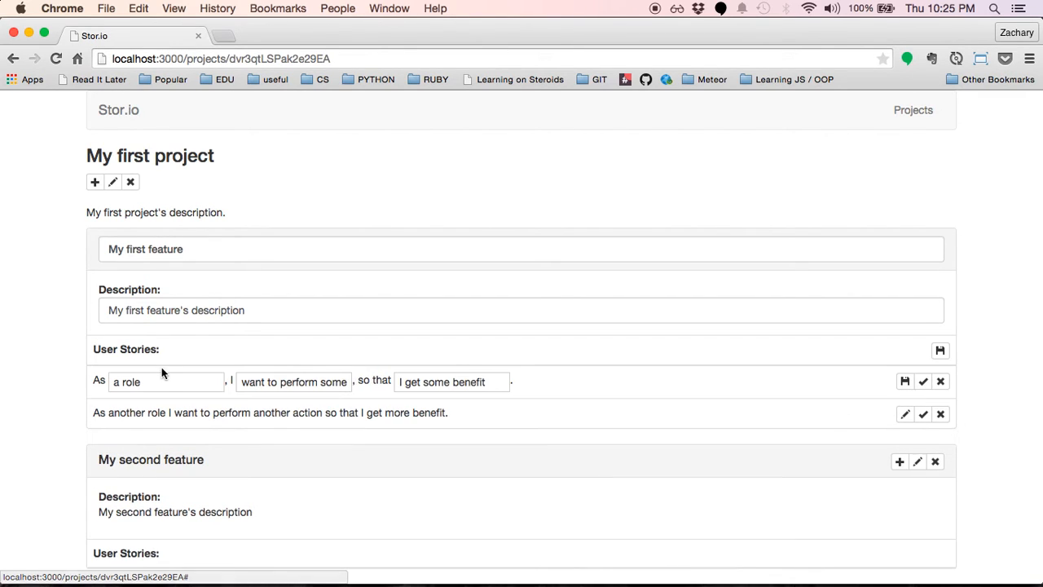
left_click(169, 381)
key("super+a")
type("an admin")
left_click(905, 381)
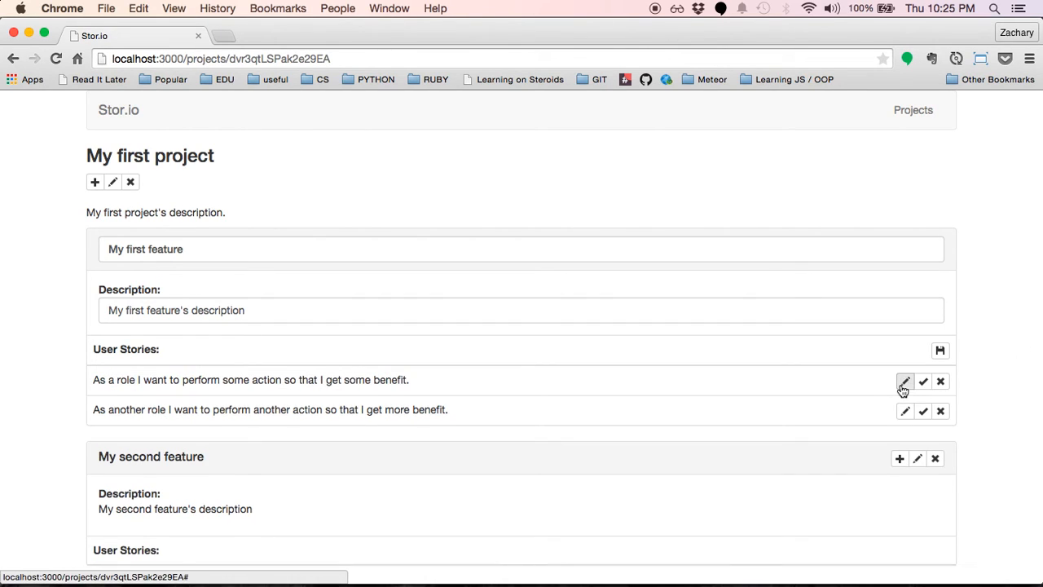
Switch to Sublime Text 2 and bring up the event handler code in story_edit.js
key("super+Tab")
key("super+Tab")
key("super+shift+Tab")
key("super+shift+Tab")
key("super+Tab")
key("super+Tab")
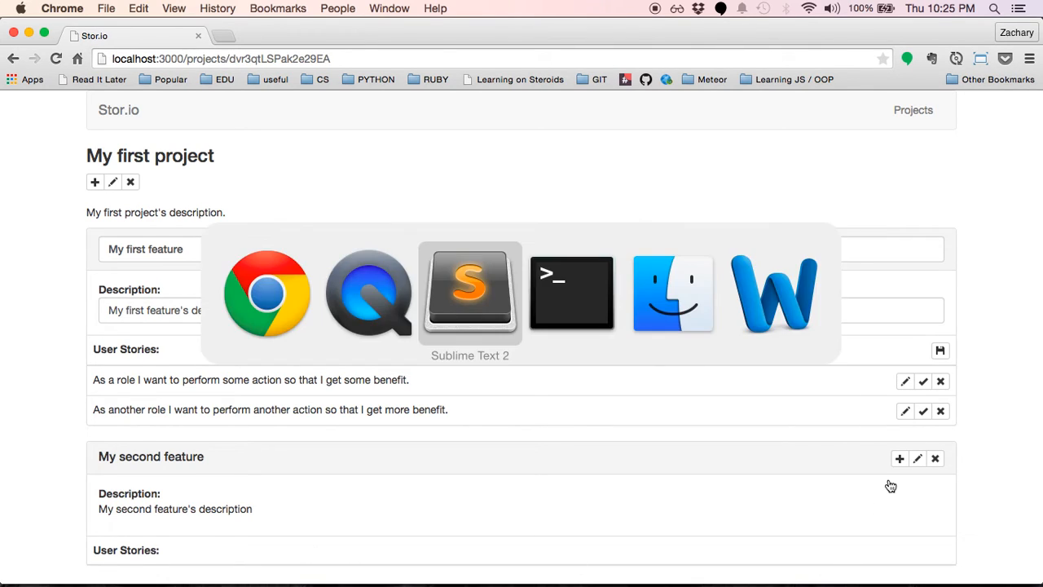
left_click(219, 228)
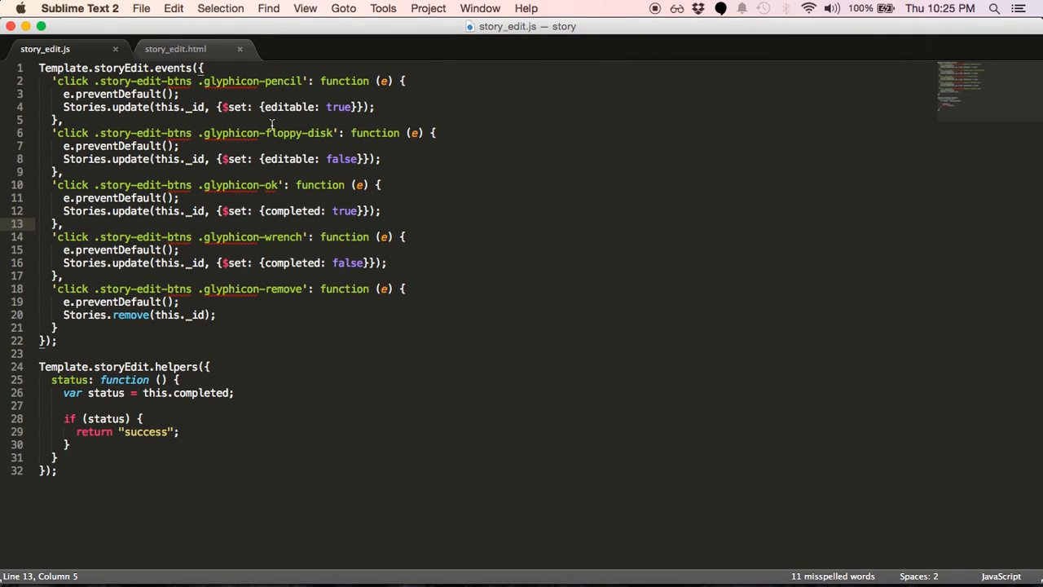
key("super+Tab")
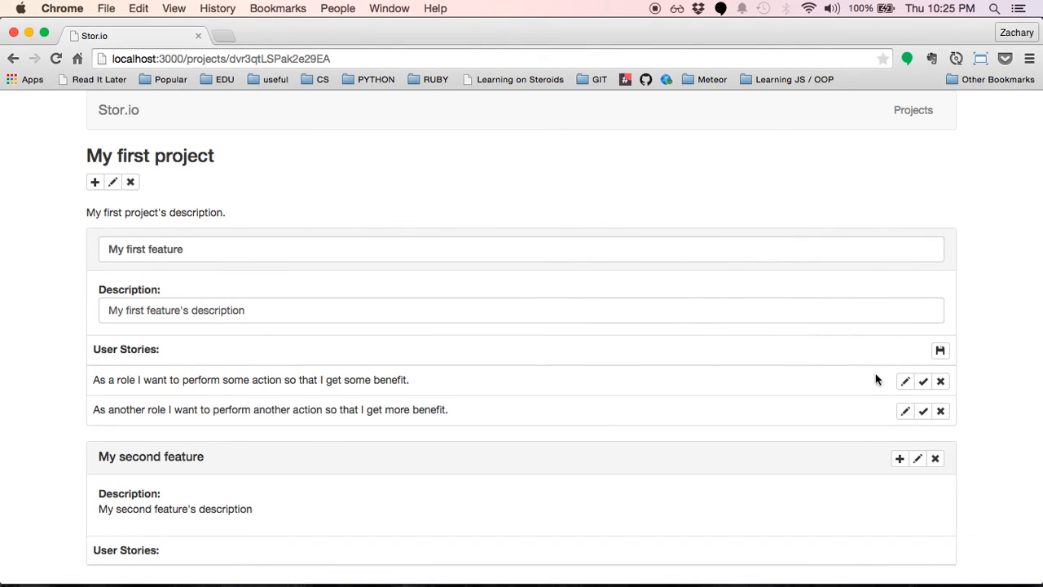
key("super+Tab")
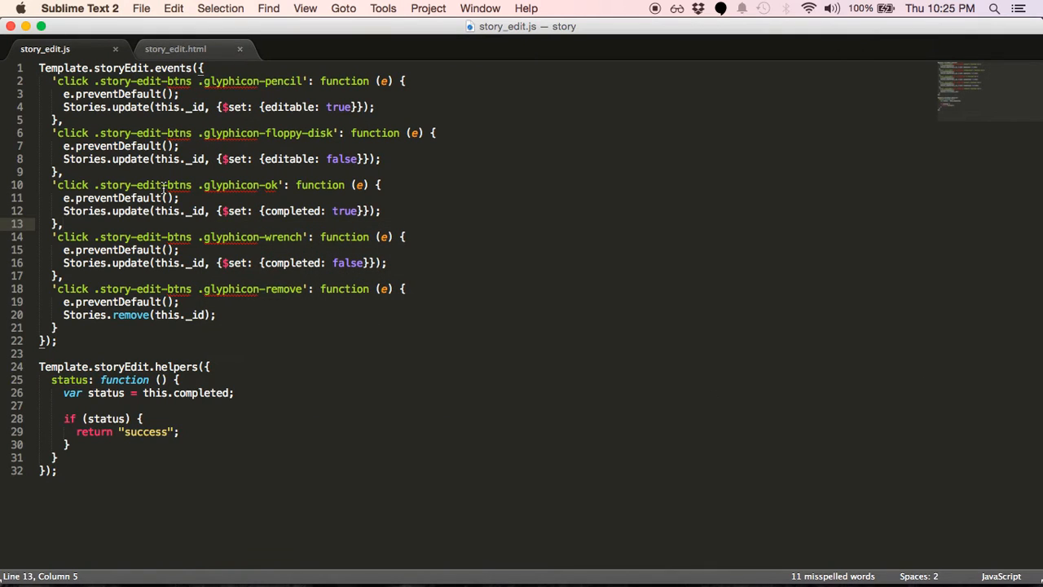
Examine the Stories.update calls for the editable and completed fields in the storyEdit click handlers
left_click(65, 106)
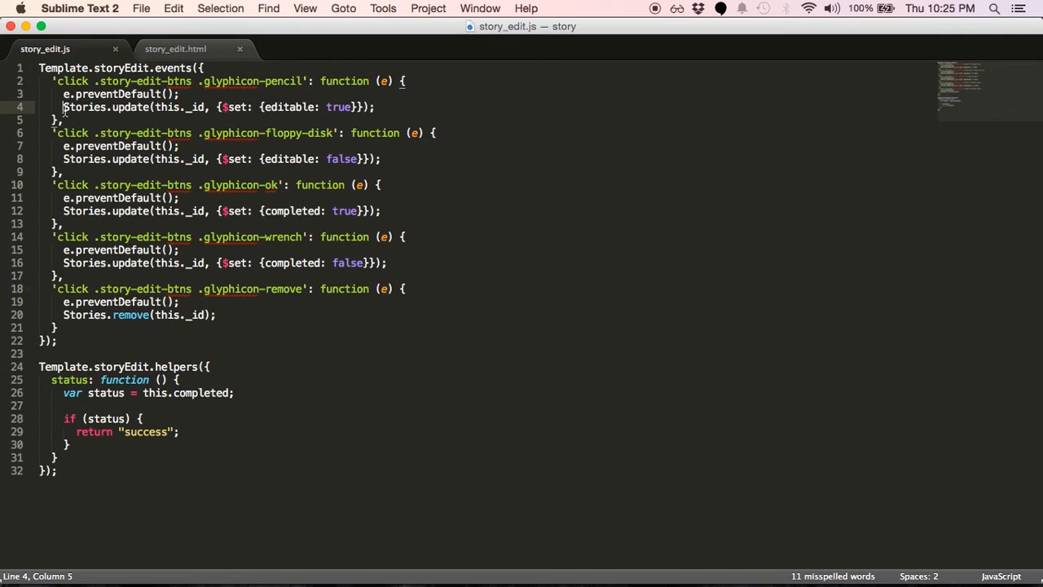
left_click_drag(64, 107, 330, 108)
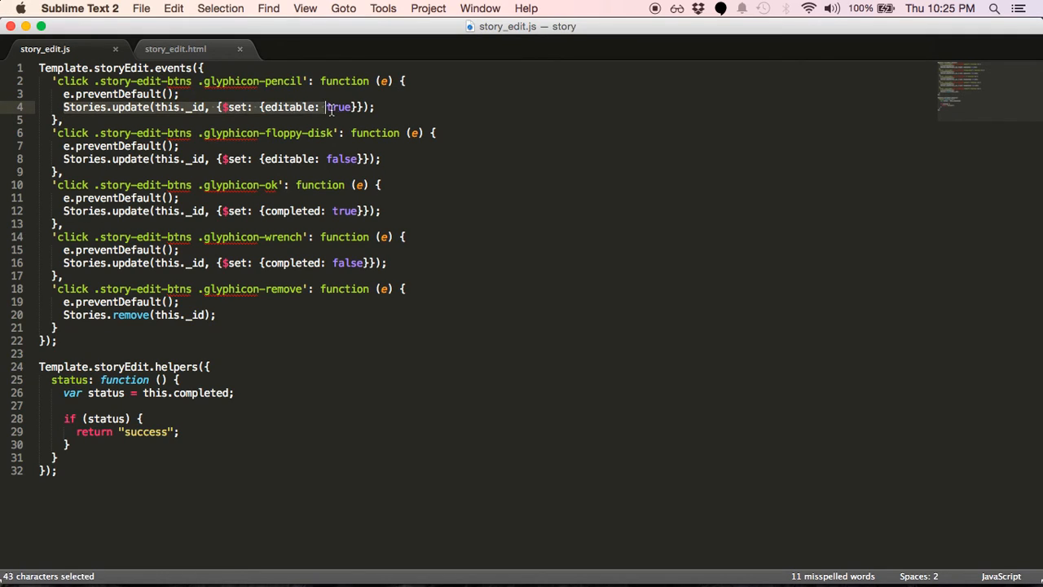
left_click(369, 108)
double_click(277, 107)
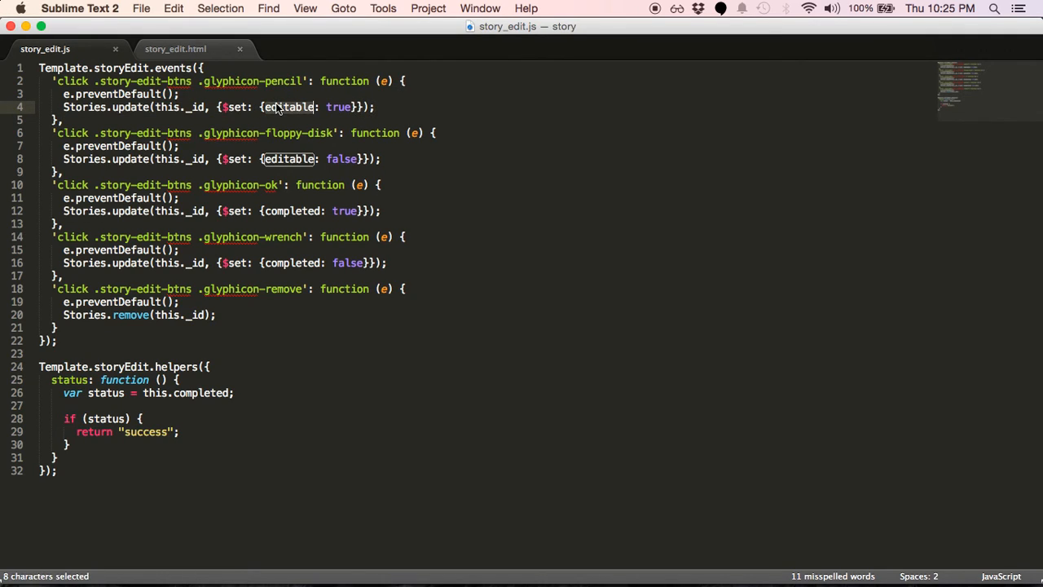
left_click(354, 108)
left_click(339, 159)
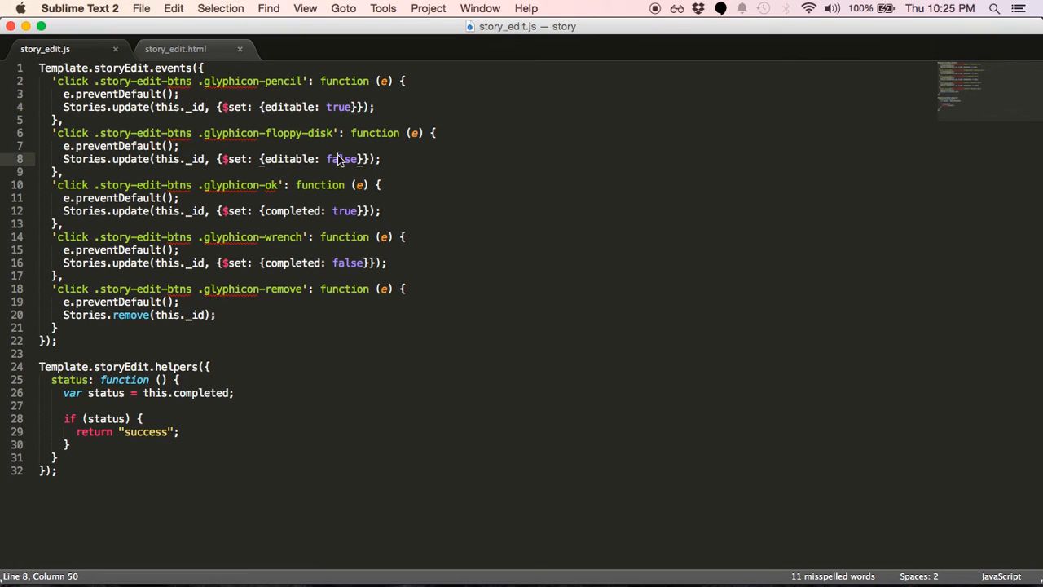
left_click(342, 109)
left_click(344, 147)
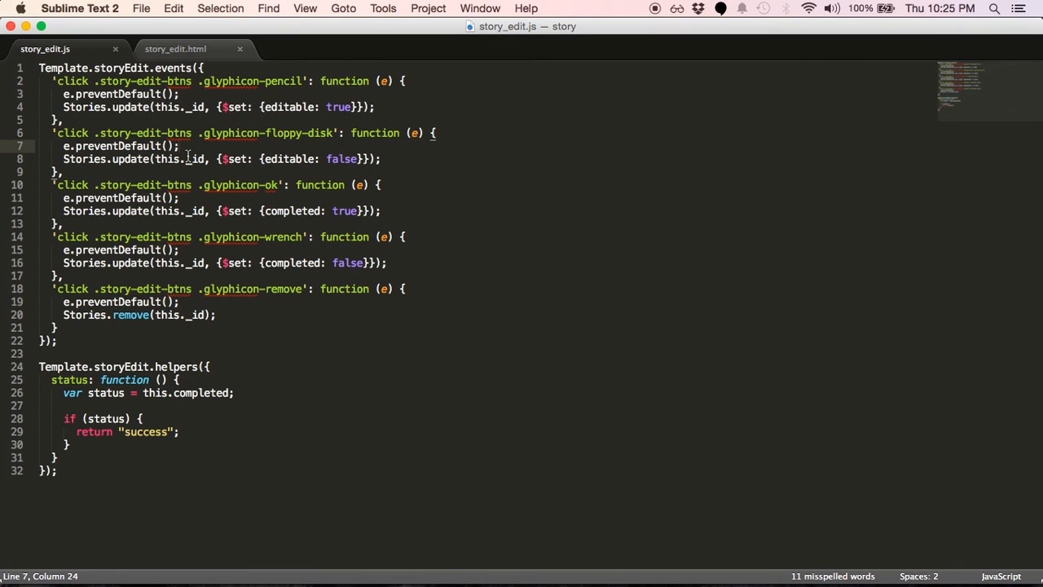
left_click(290, 212)
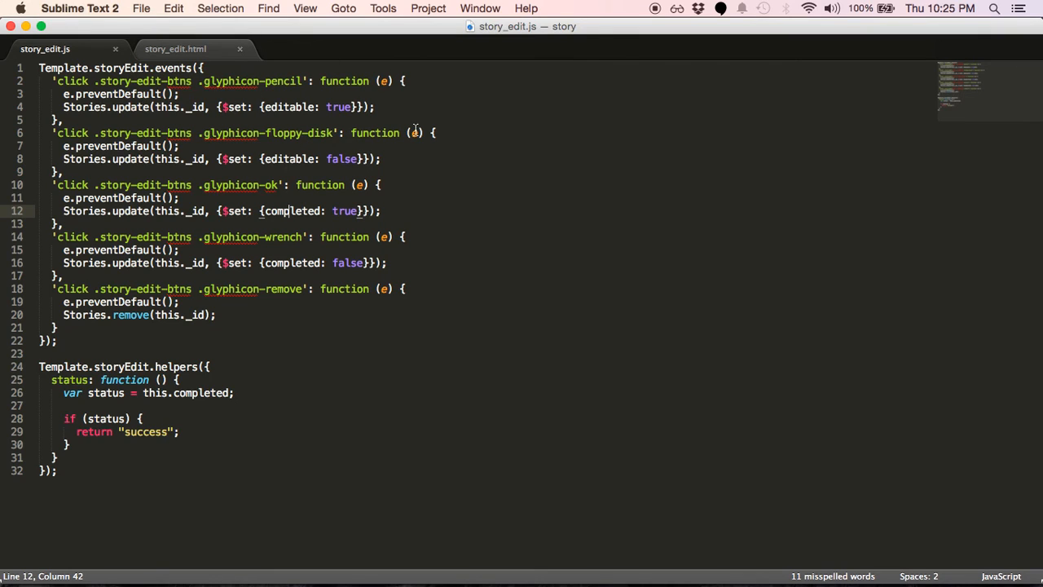
Examine the storyEdit conditional and the storyEditActive and storyEditDeactive templates in story_edit.html, and switch back to Google Chrome
left_click(198, 52)
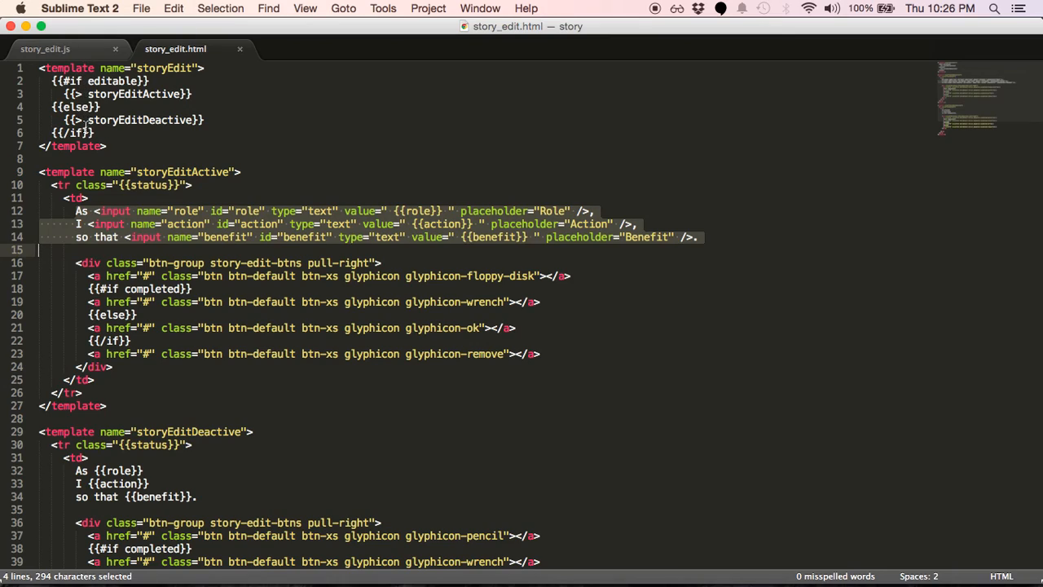
left_click_drag(39, 68, 144, 139)
left_click(133, 147)
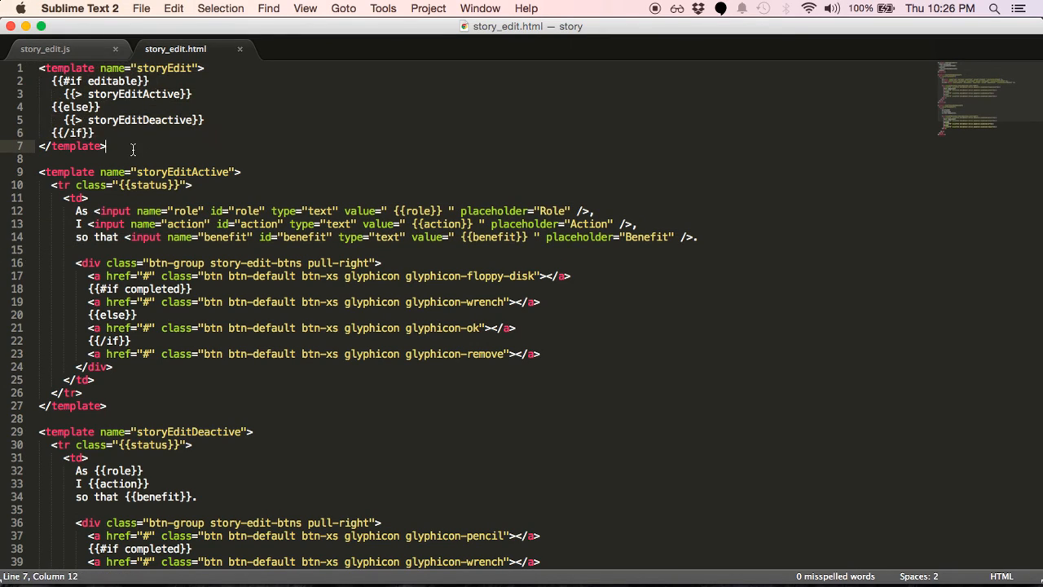
double_click(113, 94)
left_click_drag(77, 211, 77, 251)
scroll(213, 221, "down", 3)
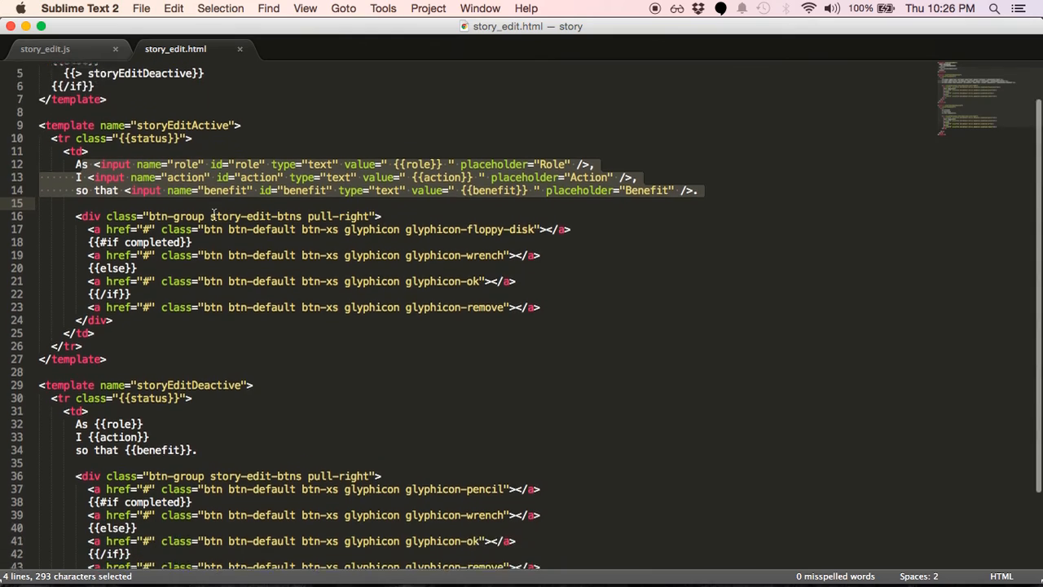
left_click_drag(76, 353, 207, 381)
scroll(244, 383, "up", 5)
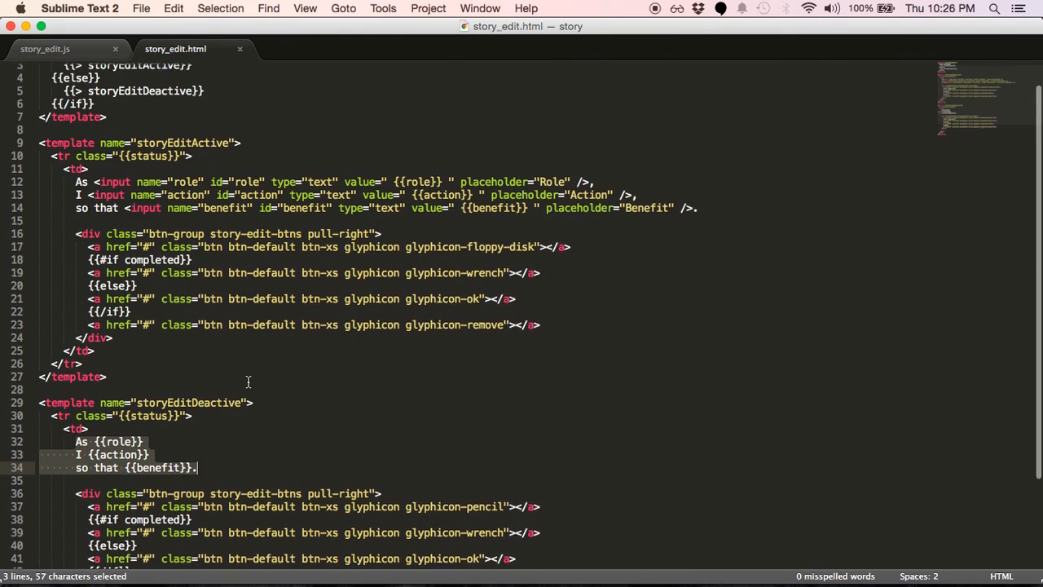
key("super+Tab")
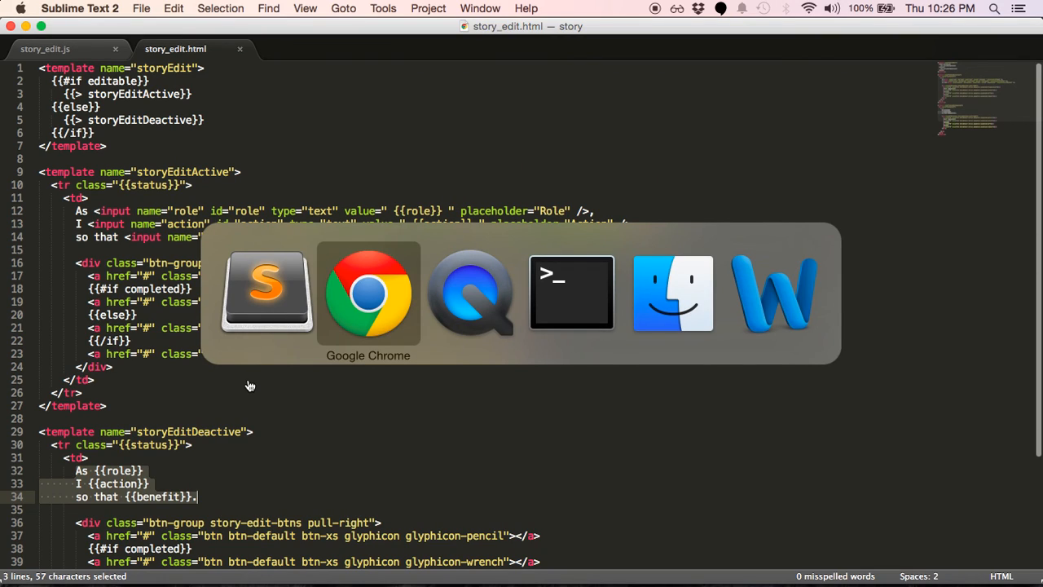